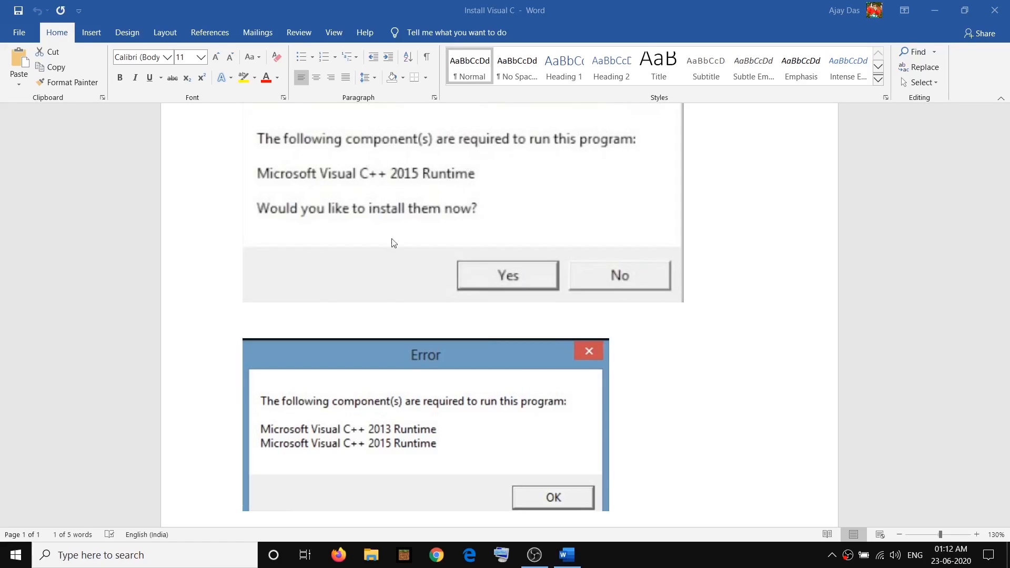
scroll(363, 427, down, 3)
scroll(291, 257, down, 2)
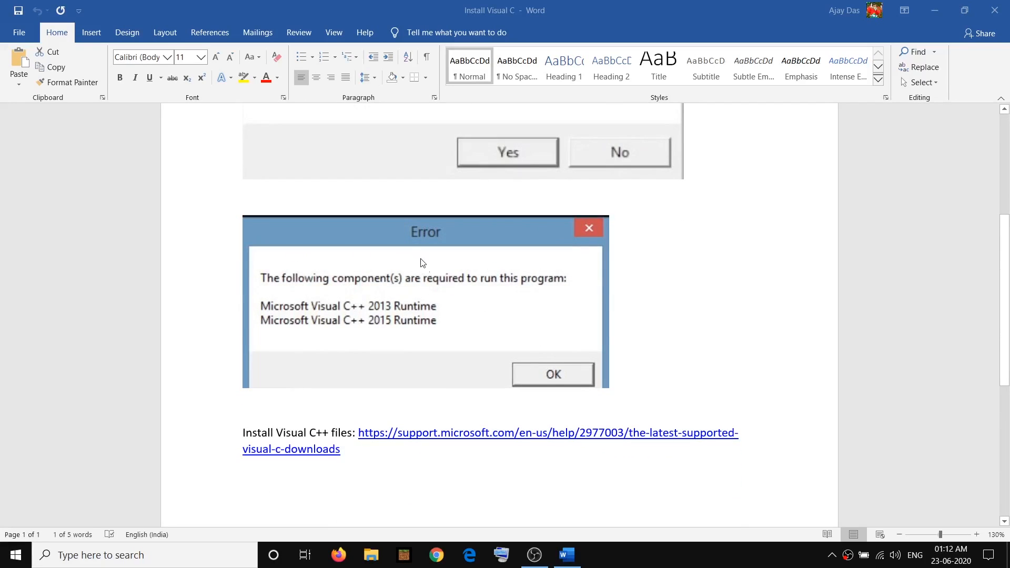
- Select the Visual C++ downloads link in the Word guide and copy its address
drag(358, 452, 349, 463)
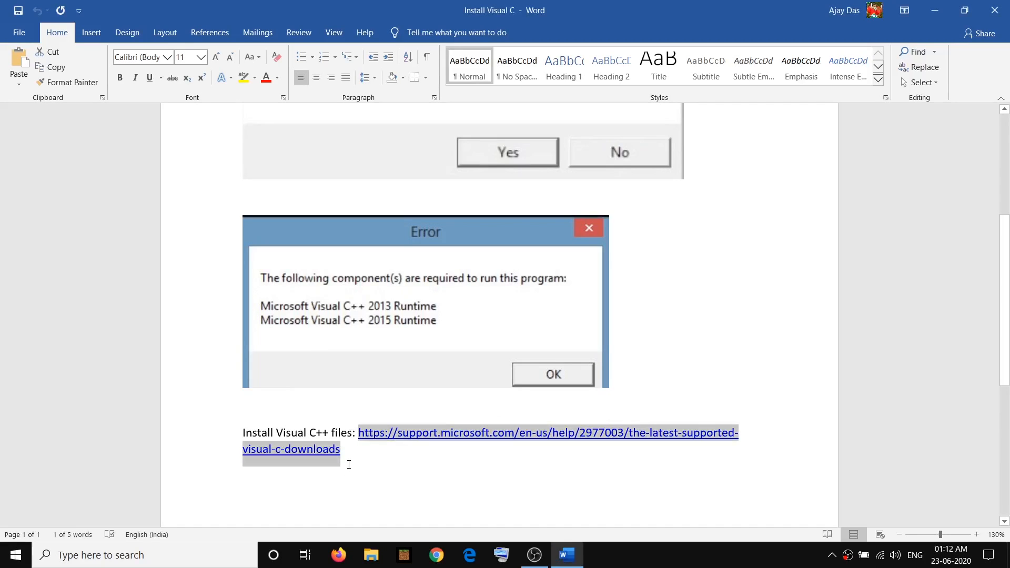
click(344, 457)
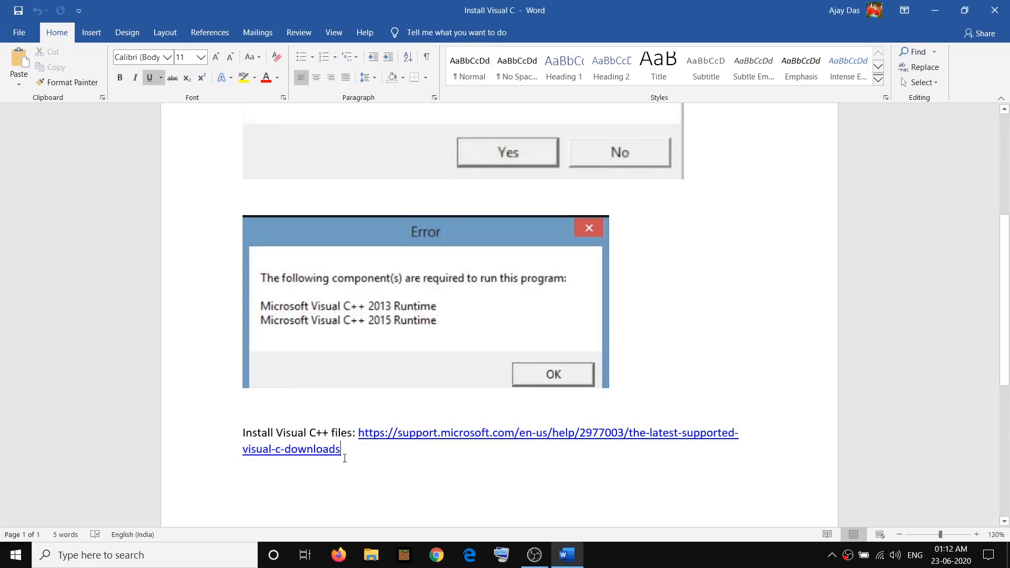
mouse_move(345, 451)
mouse_down()
mouse_move(369, 441)
mouse_move(362, 436)
mouse_up()
key(ctrl+c)
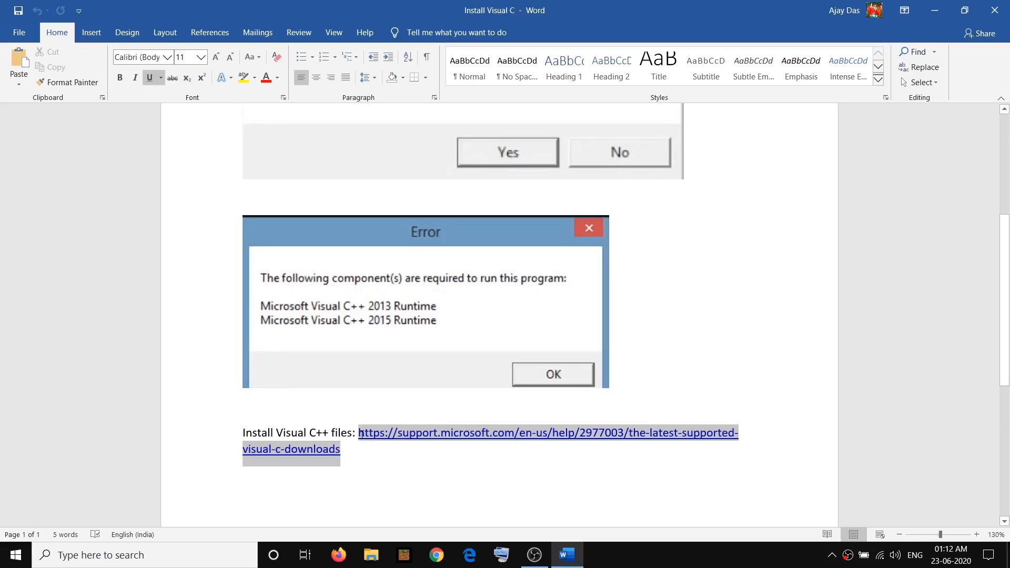
- Paste the copied address into a new Chrome tab and reach the Visual Studio 2015, 2017 and 2019 section
click(445, 452)
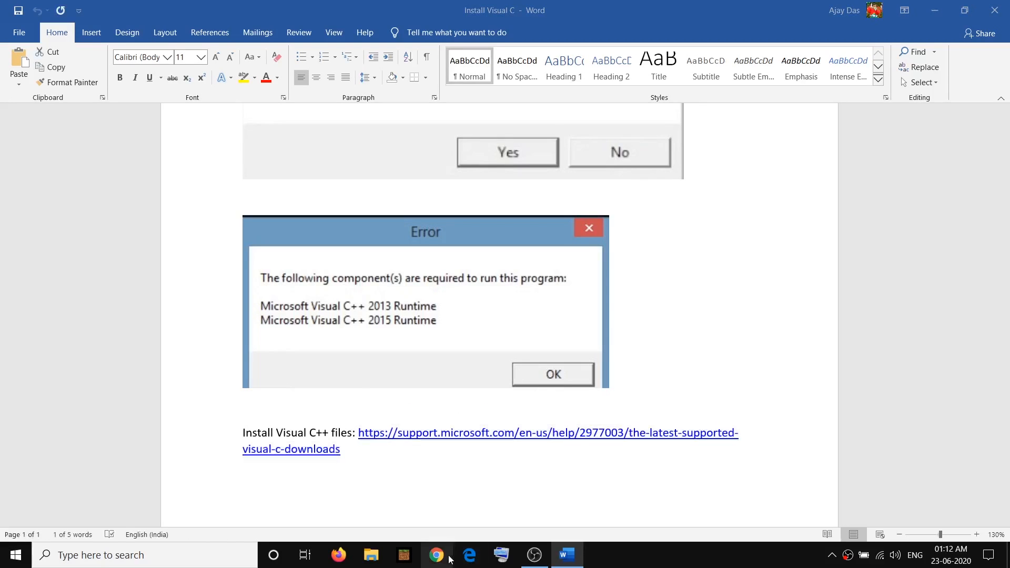
click(436, 554)
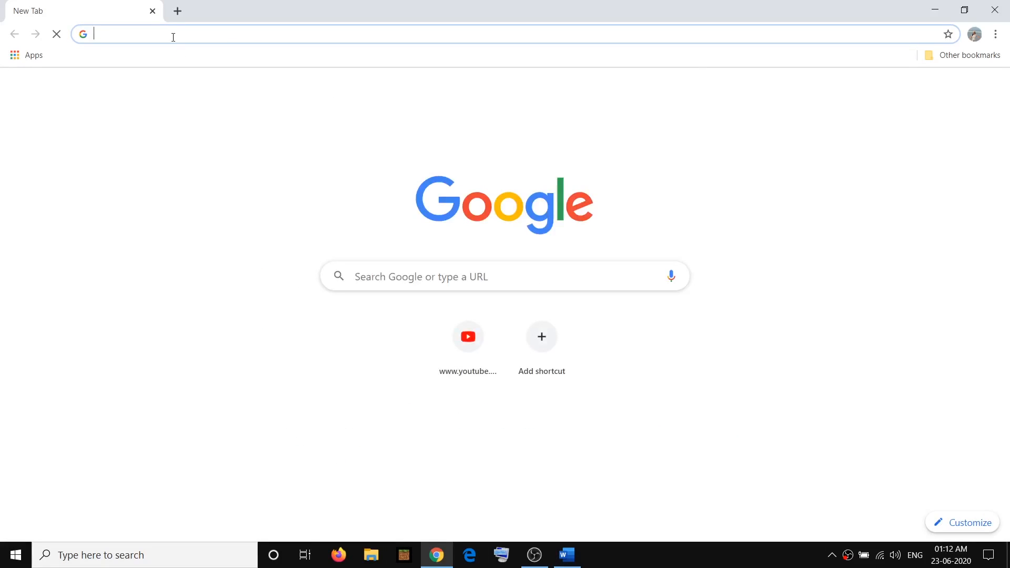
key(ctrl+v)
key(Return)
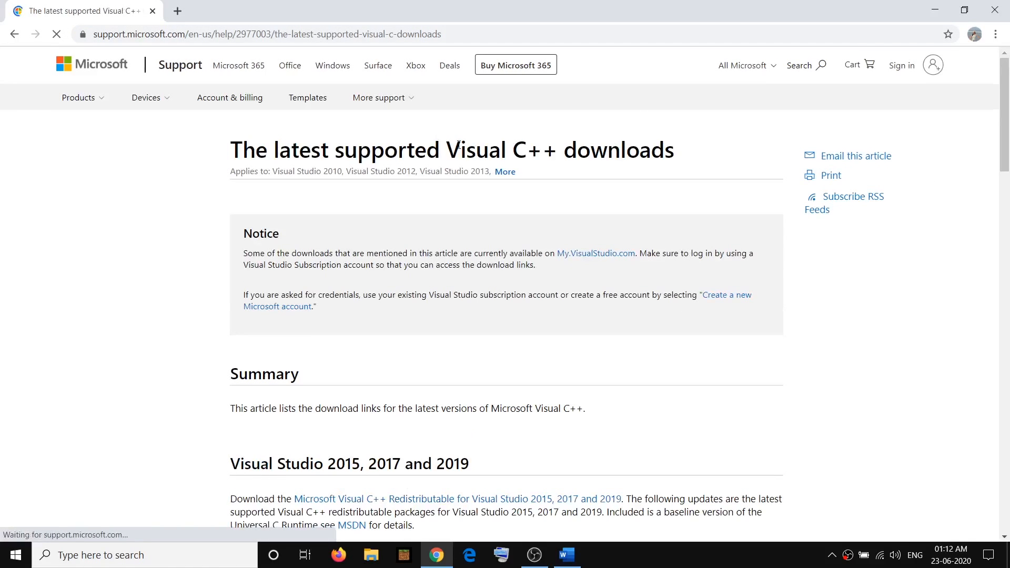
scroll(465, 290, down, 3)
scroll(465, 290, down, 2)
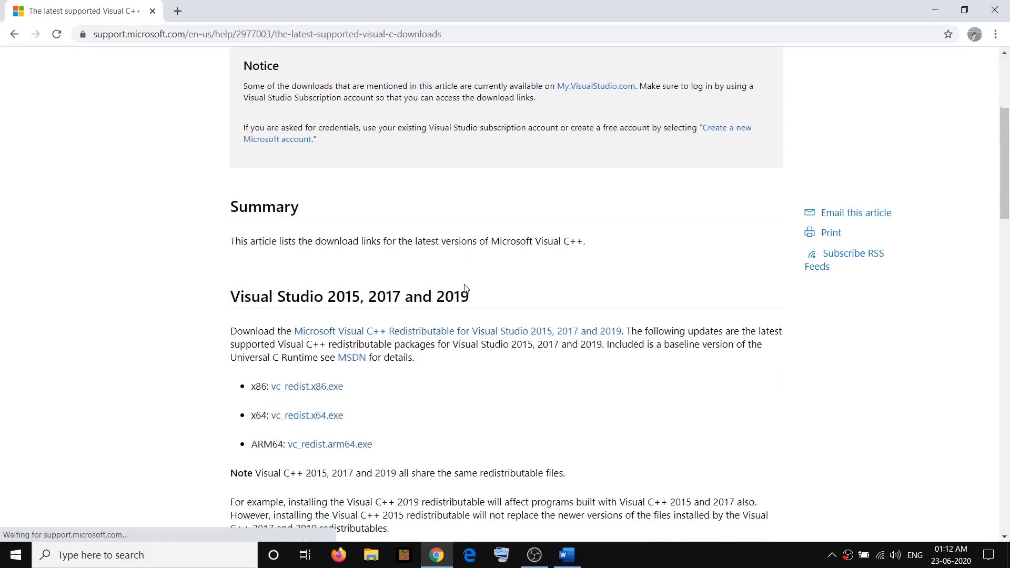
drag(230, 258, 364, 258)
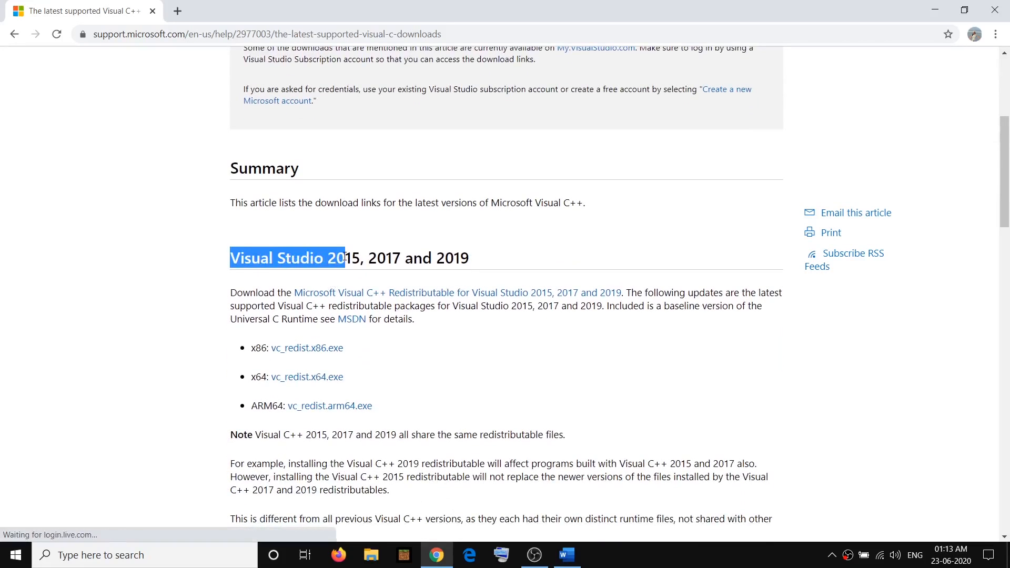
scroll(364, 341, down, 1)
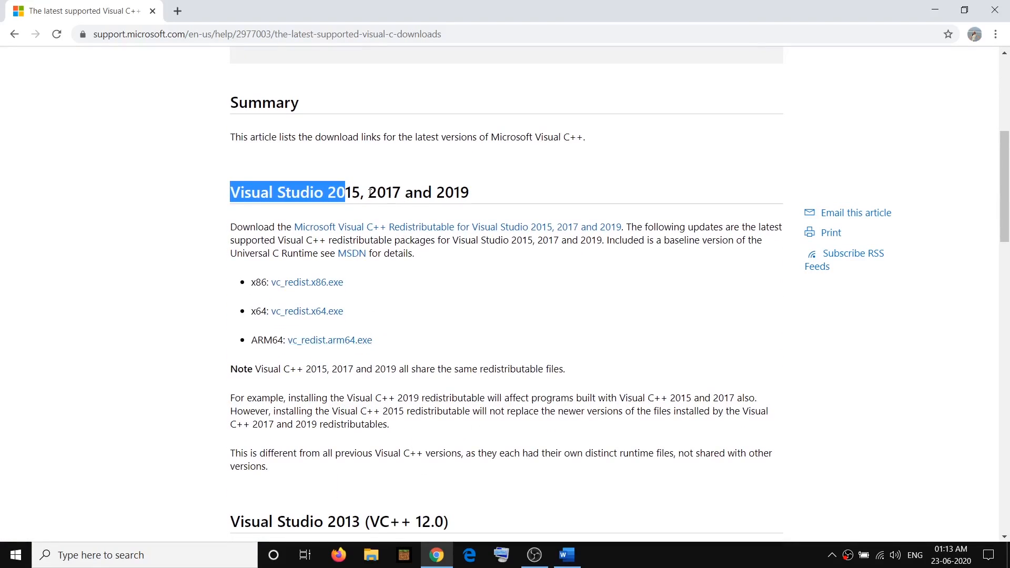
drag(367, 192, 423, 192)
double_click(454, 191)
scroll(474, 236, down, 1)
scroll(457, 283, down, 2)
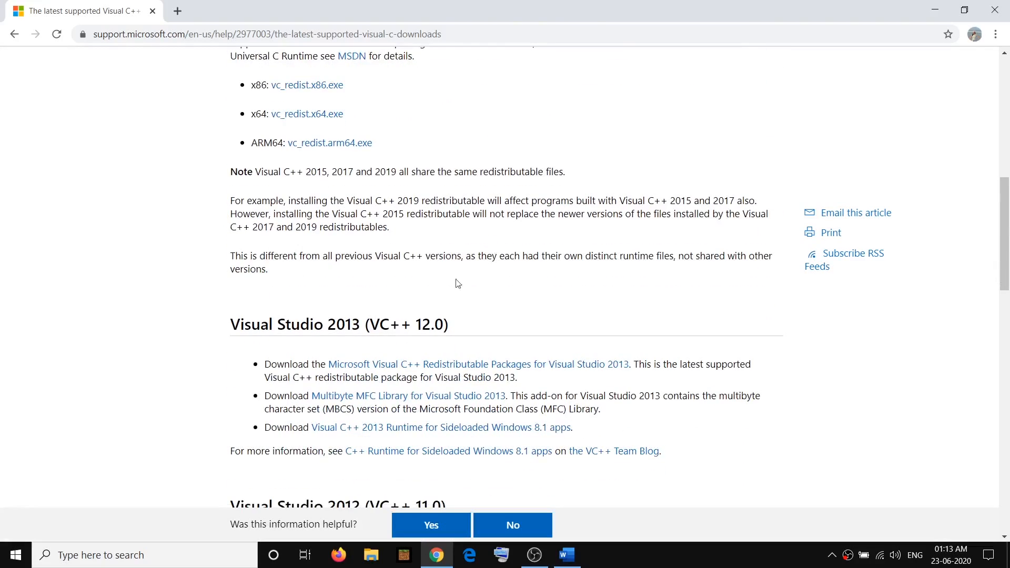
drag(232, 325, 354, 324)
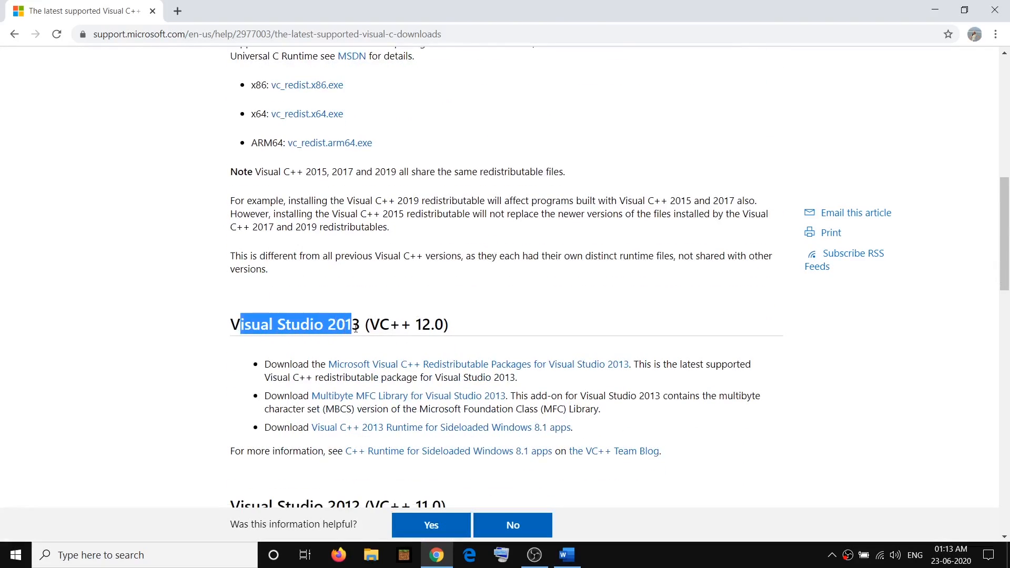
scroll(355, 324, up, 1)
scroll(377, 346, up, 2)
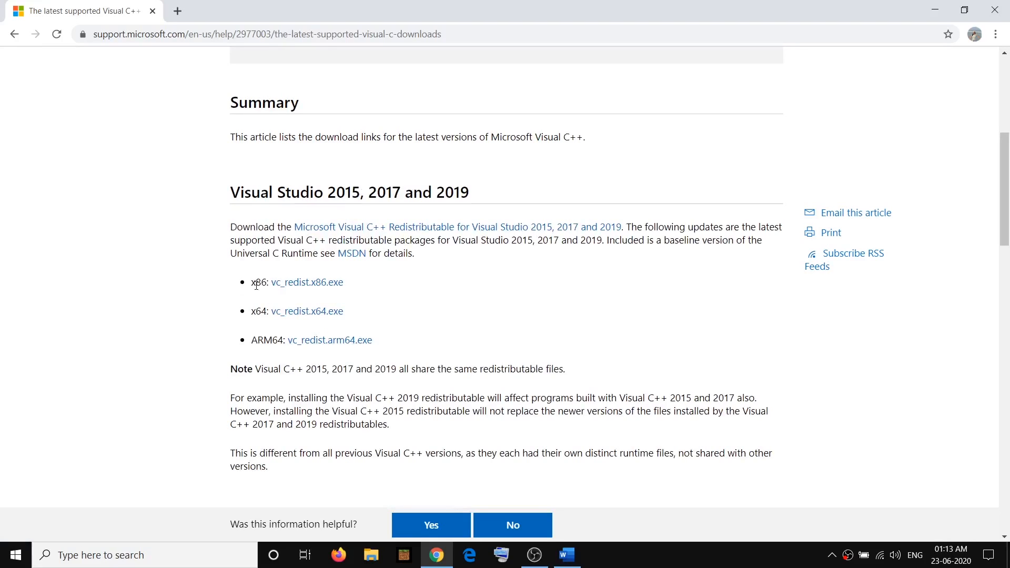
- Download vc_redist.x86.exe, run its setup to success and close the installer
drag(251, 282, 267, 281)
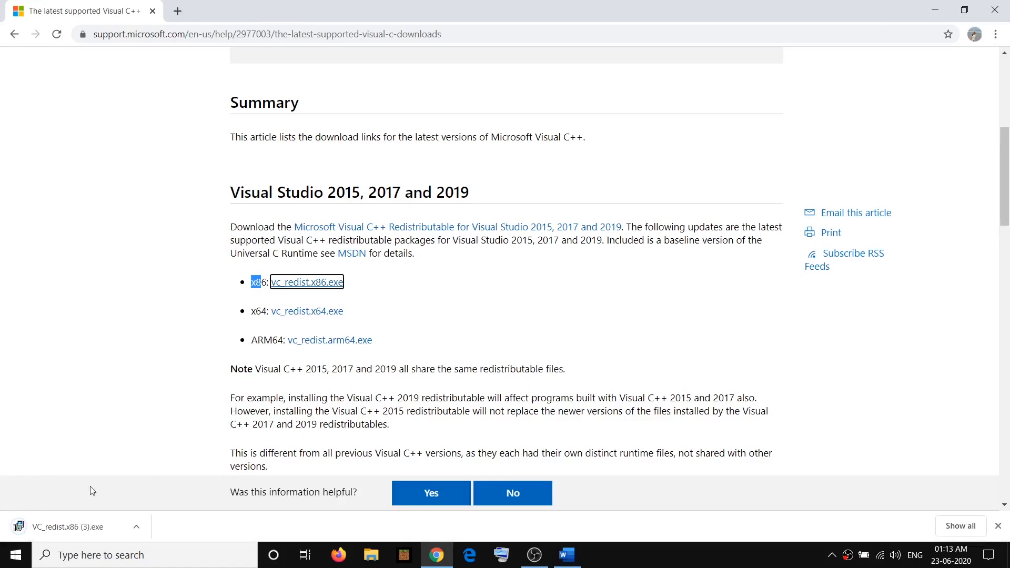
click(67, 527)
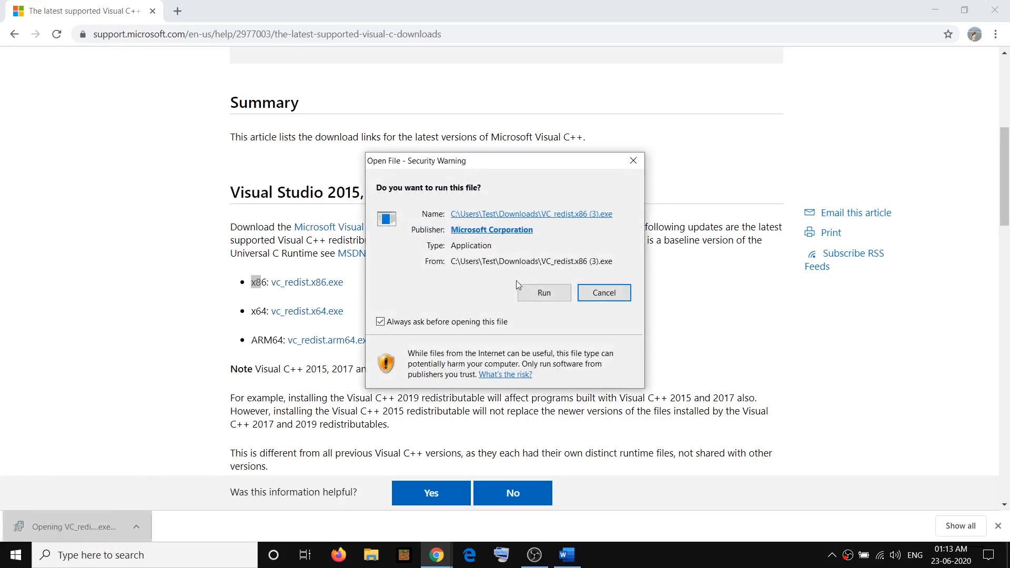
click(543, 292)
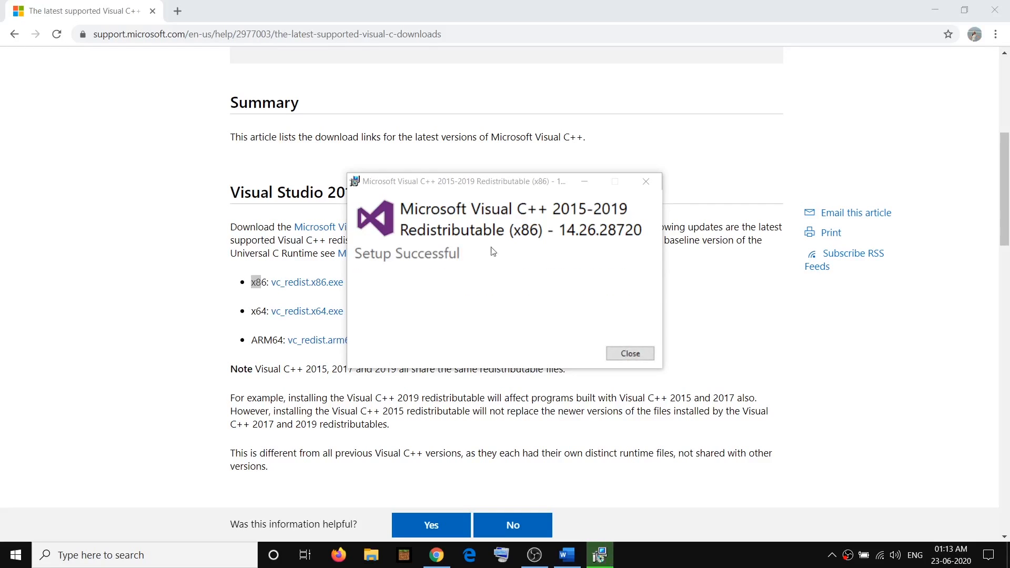
click(630, 354)
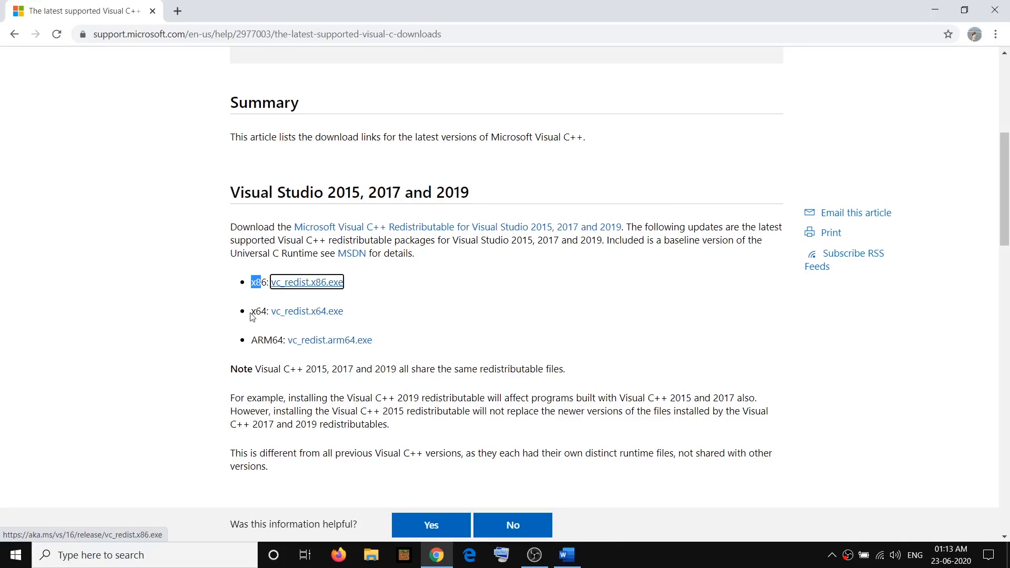
- Download vc_redist.x64.exe, repair-install it to success and close the installer
drag(251, 312, 263, 312)
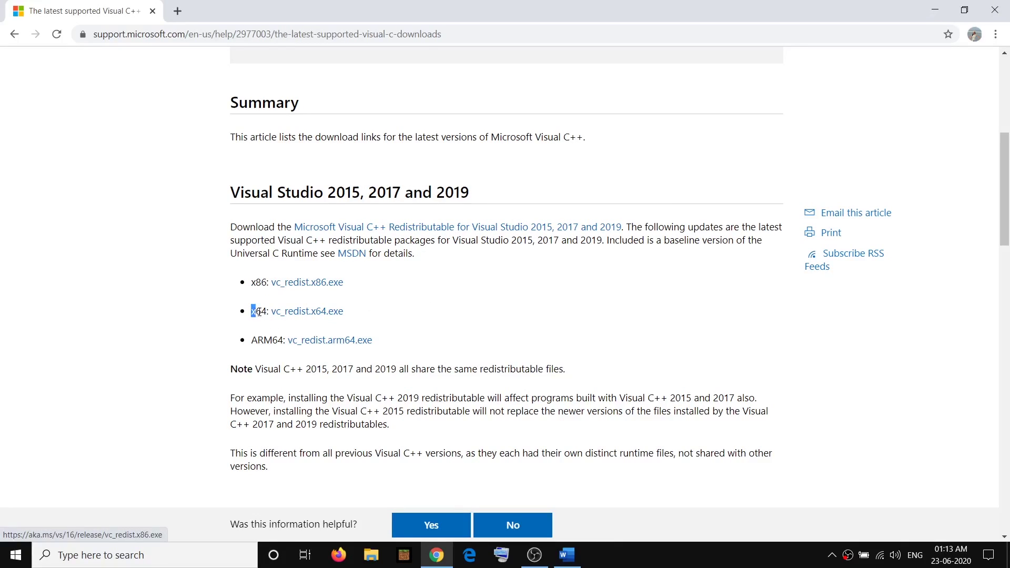
click(323, 312)
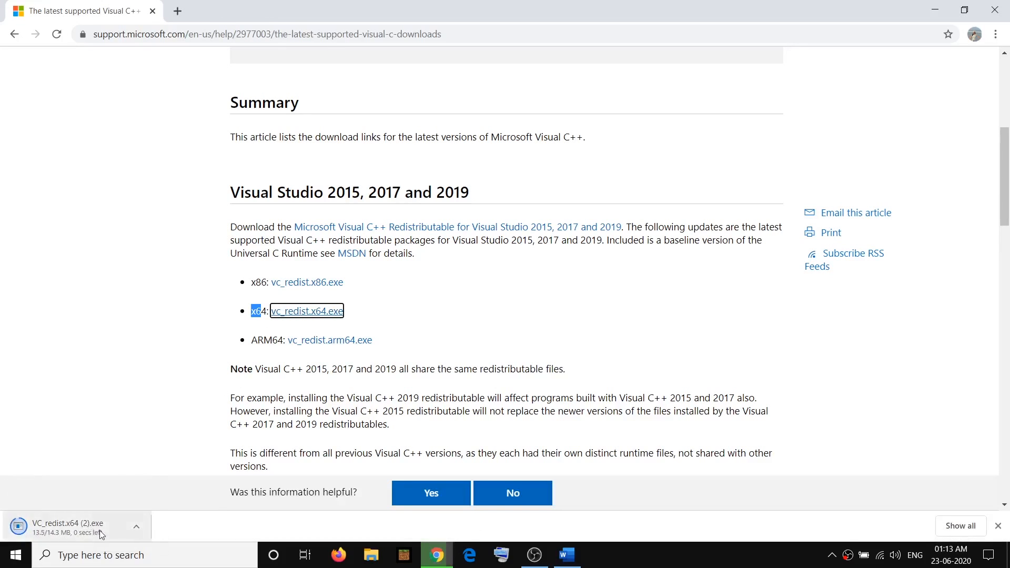
click(64, 530)
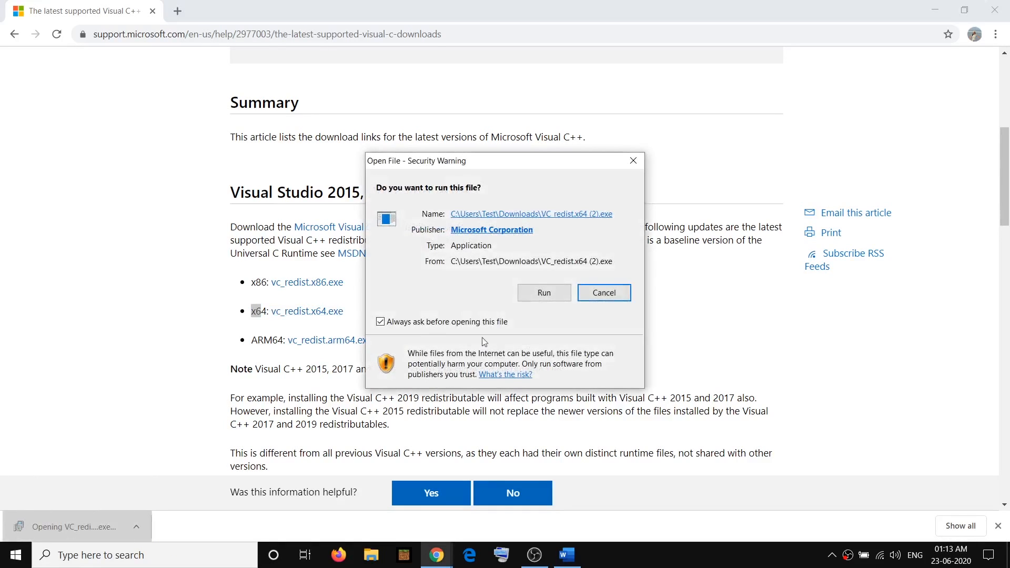
click(544, 293)
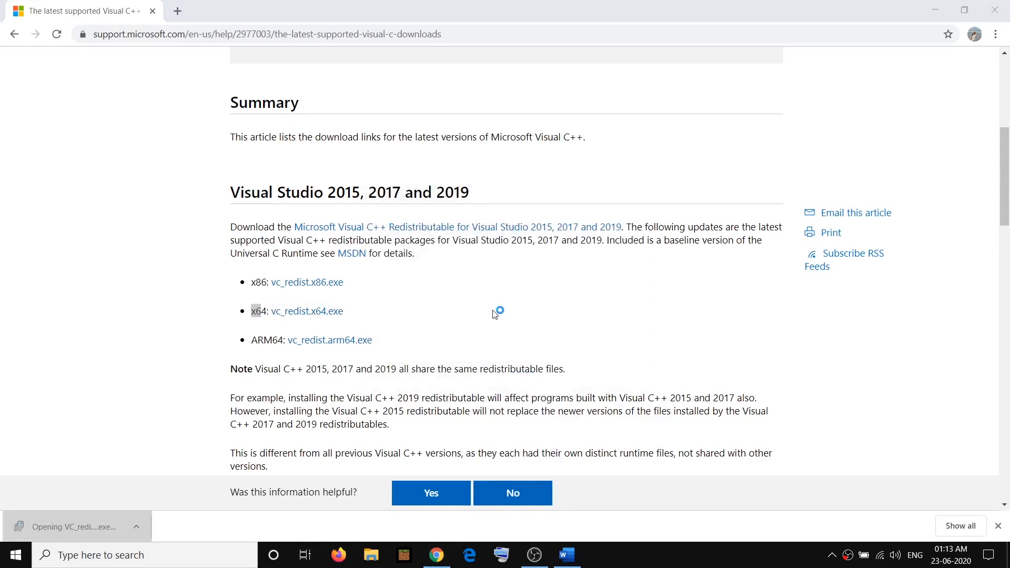
click(525, 353)
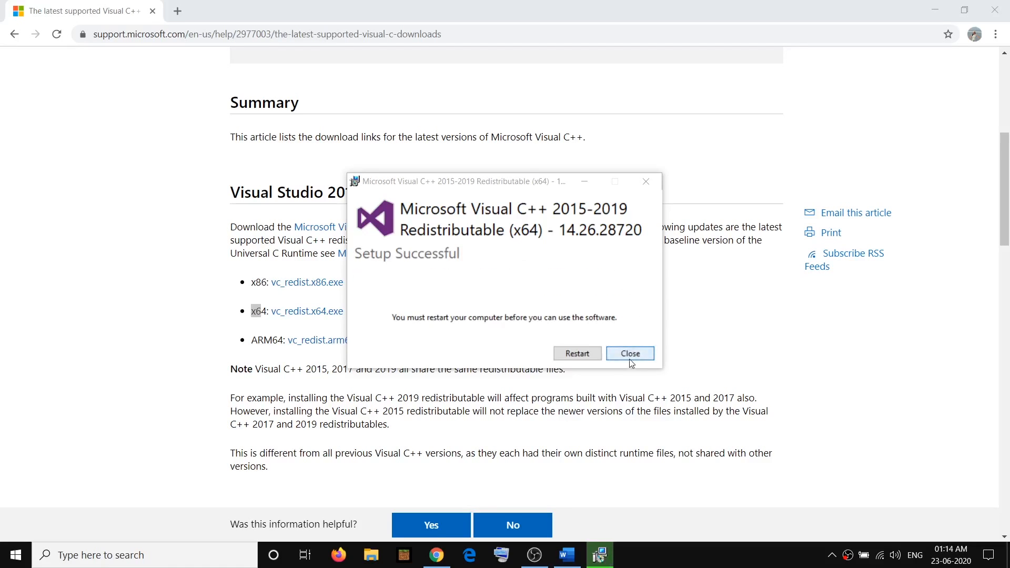
click(629, 354)
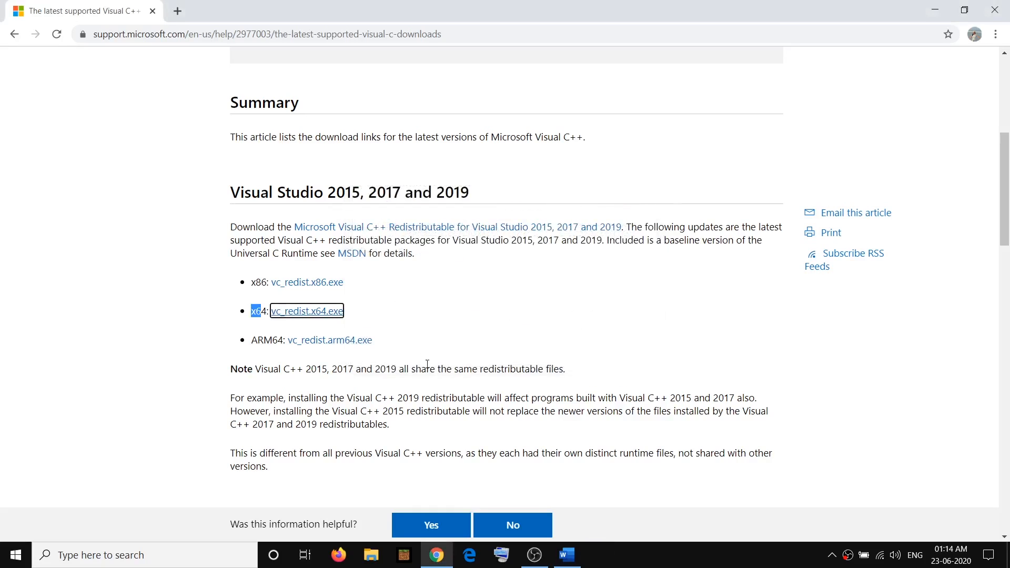
scroll(419, 364, down, 3)
scroll(424, 364, down, 2)
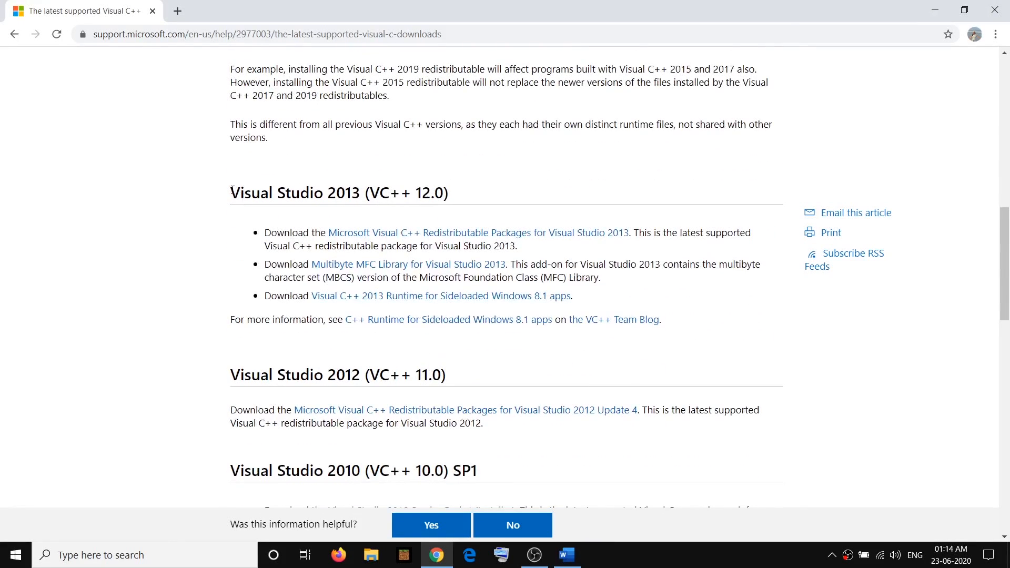
- Locate the Visual Studio 2013 (VC++ 12.0) heading on the downloads page
drag(231, 192, 345, 193)
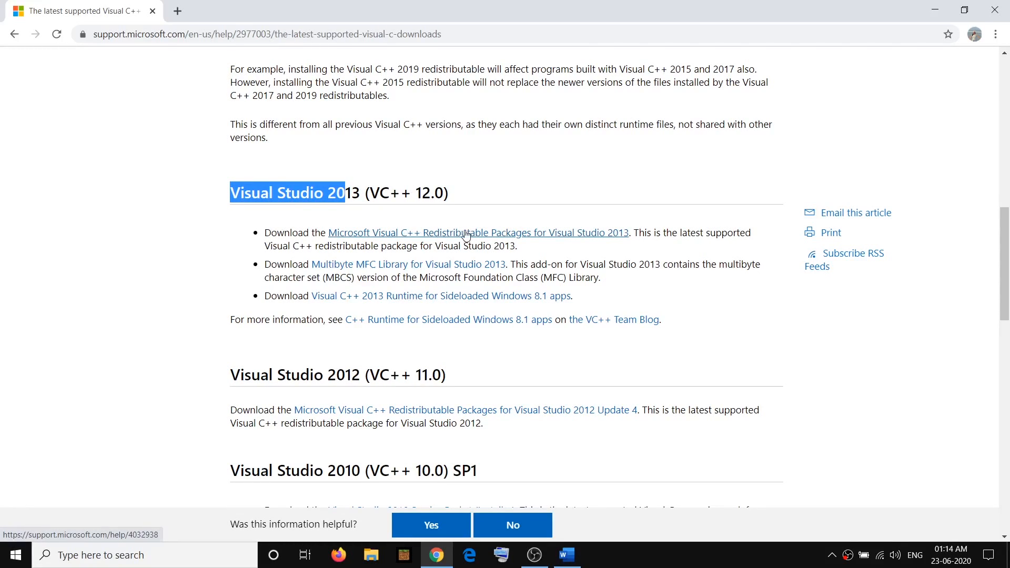
- Open the Visual C++ 2013 Redistributable update page and find the English - United States vcredist_x64.exe entry
click(466, 234)
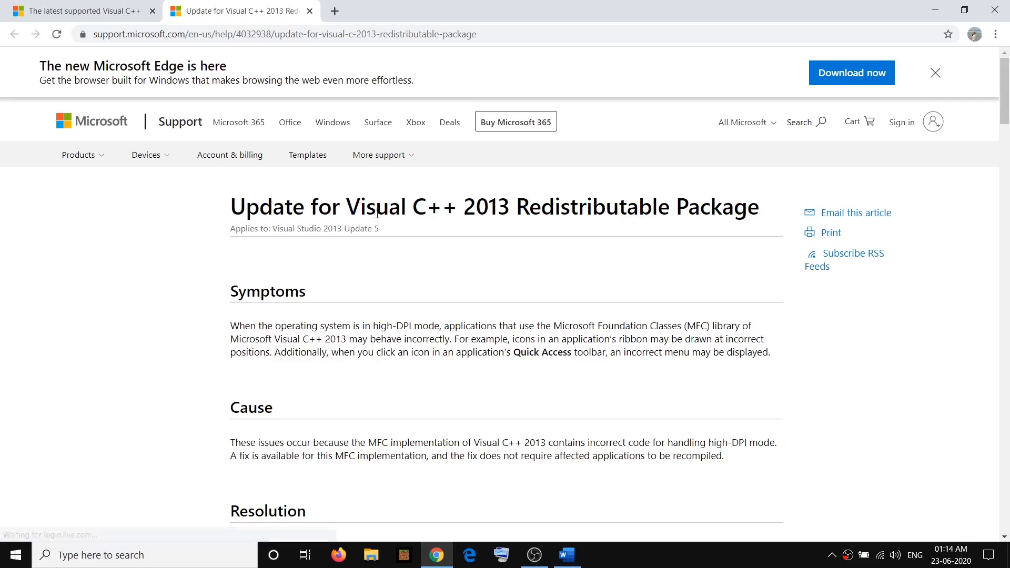
drag(361, 209, 504, 213)
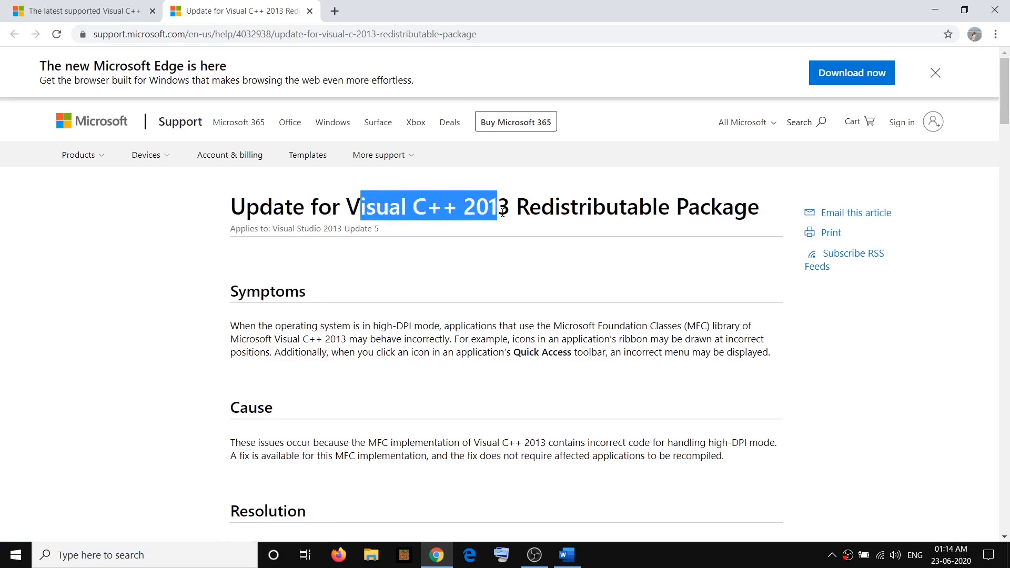
scroll(372, 383, down, 3)
scroll(417, 387, down, 3)
scroll(417, 379, down, 2)
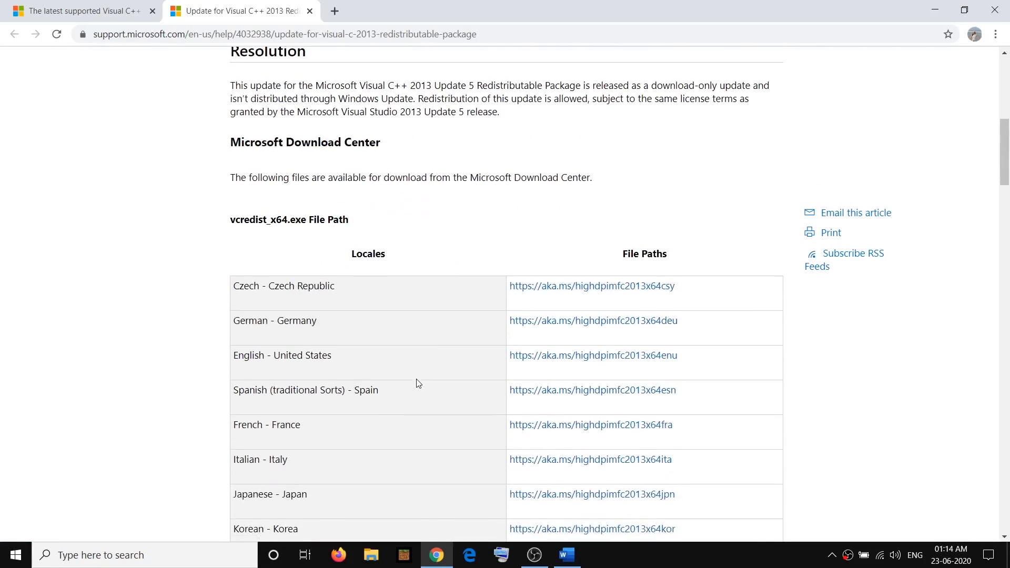
scroll(417, 373, down, 2)
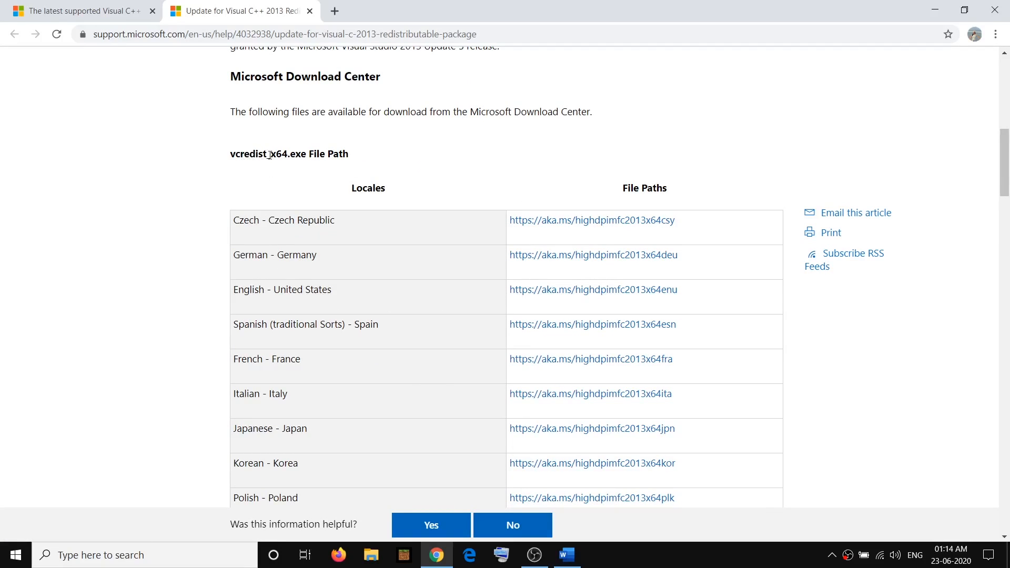
drag(270, 153, 287, 155)
drag(234, 289, 333, 289)
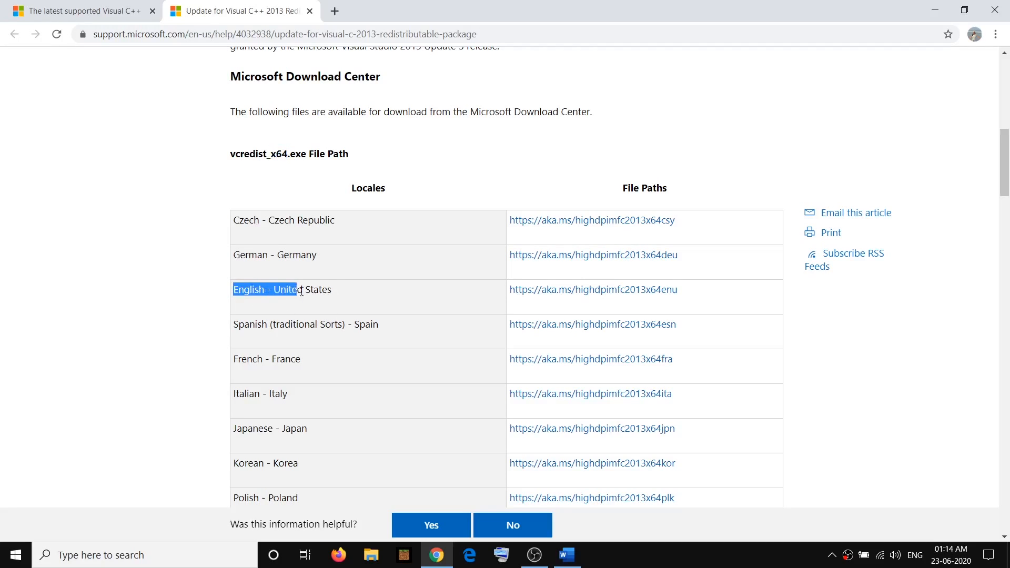
- Download the English vcredist_x64.exe for 2013, repair-install it and dismiss the success message
click(597, 289)
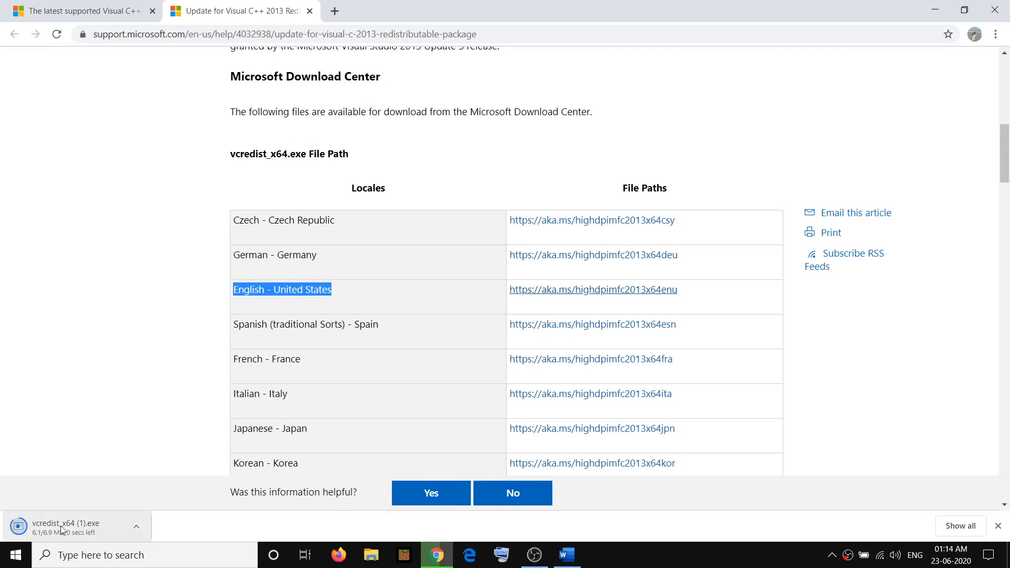
click(57, 532)
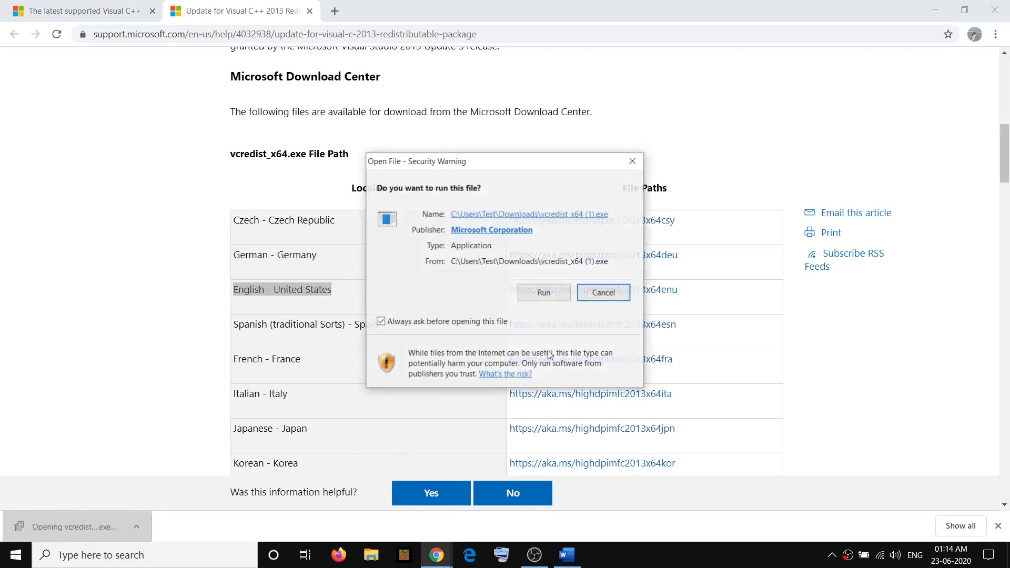
click(546, 297)
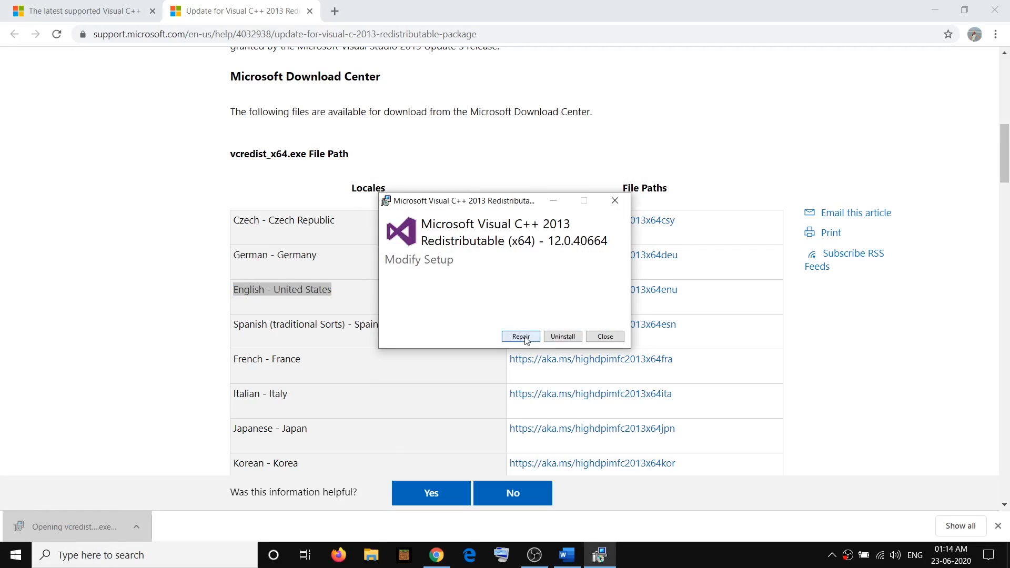
click(520, 336)
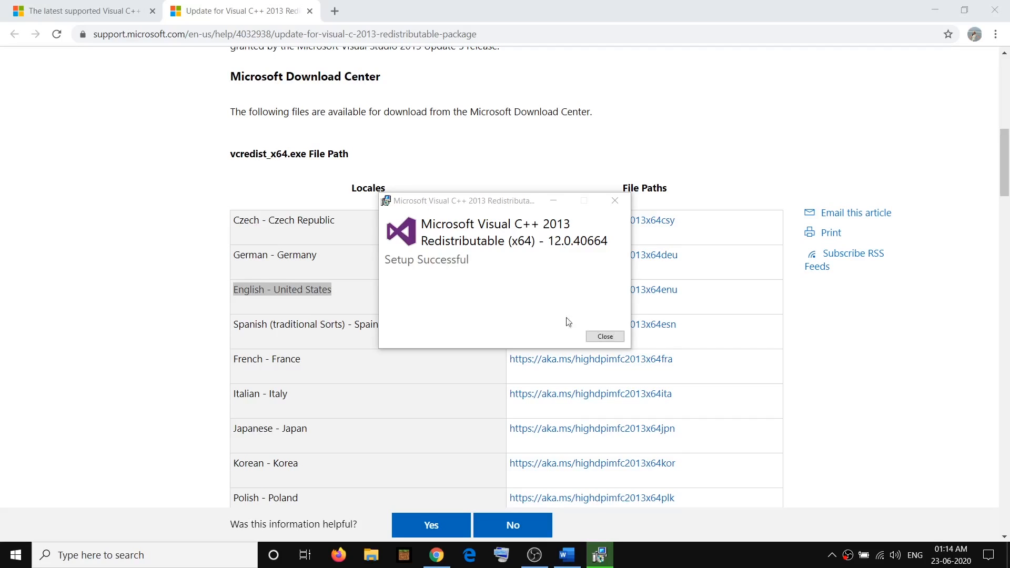
click(607, 340)
scroll(419, 359, down, 4)
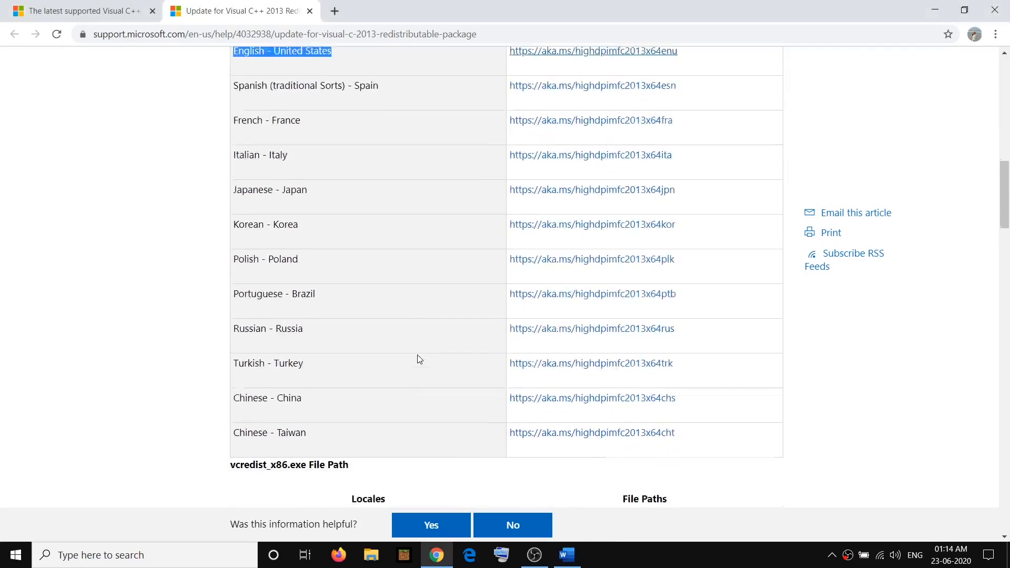
scroll(418, 359, down, 4)
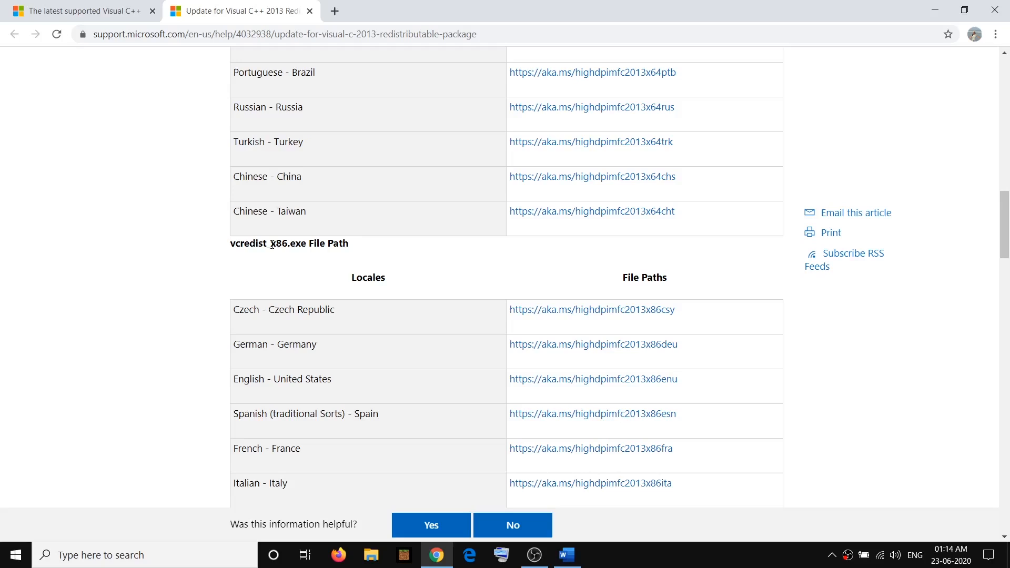
- Download the English vcredist_x86.exe for 2013 and run its setup
drag(271, 244, 286, 245)
scroll(316, 355, down, 1)
drag(239, 313, 329, 313)
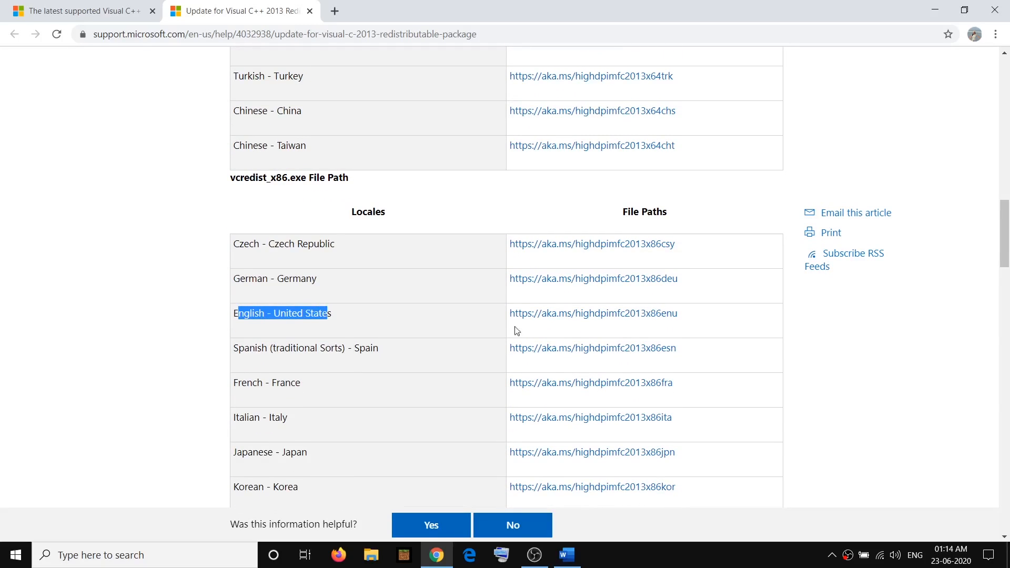
click(583, 315)
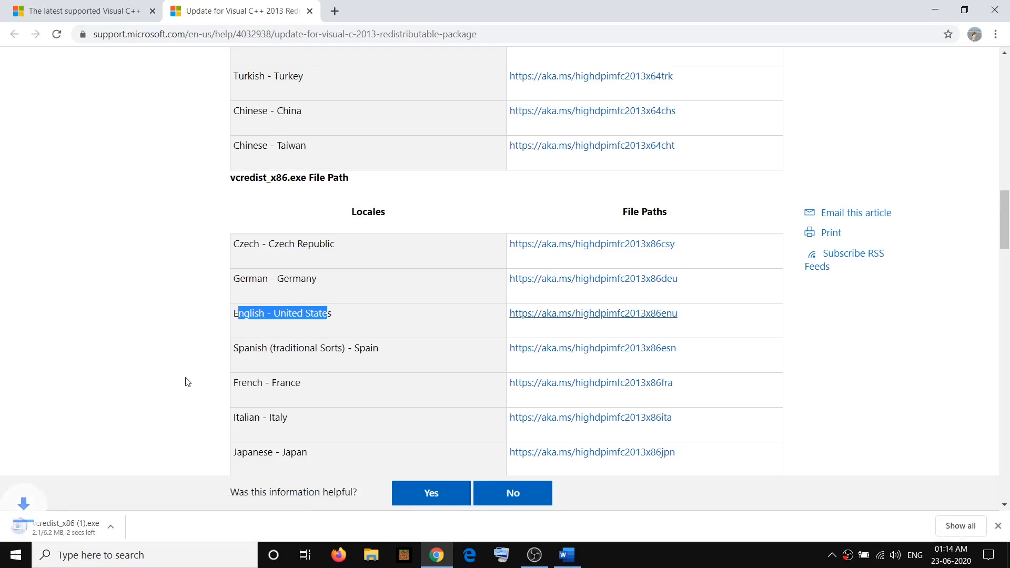
click(65, 526)
click(546, 292)
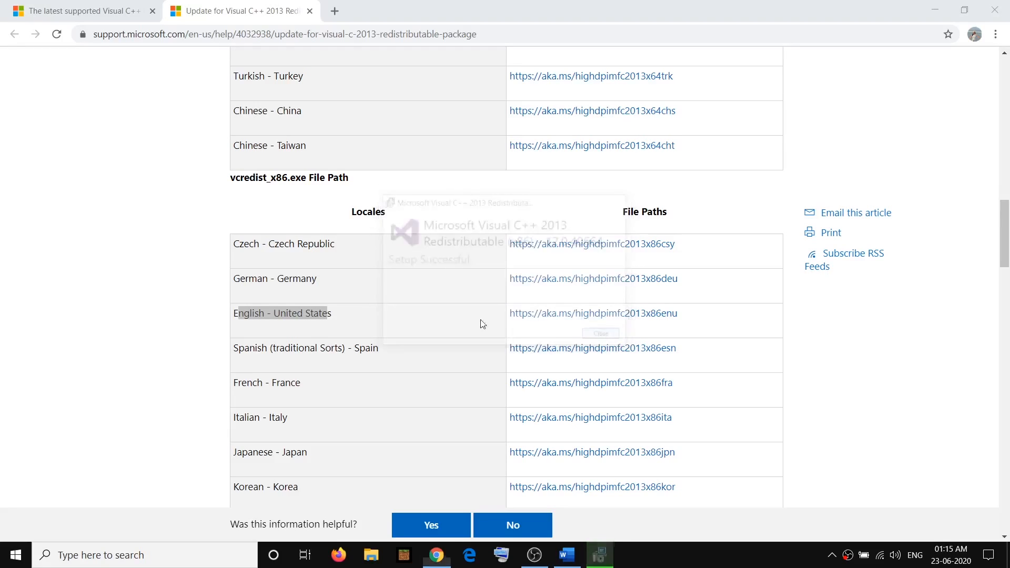
- Show the Start menu power options without restarting, then return to the Install Visual C Word document
click(17, 555)
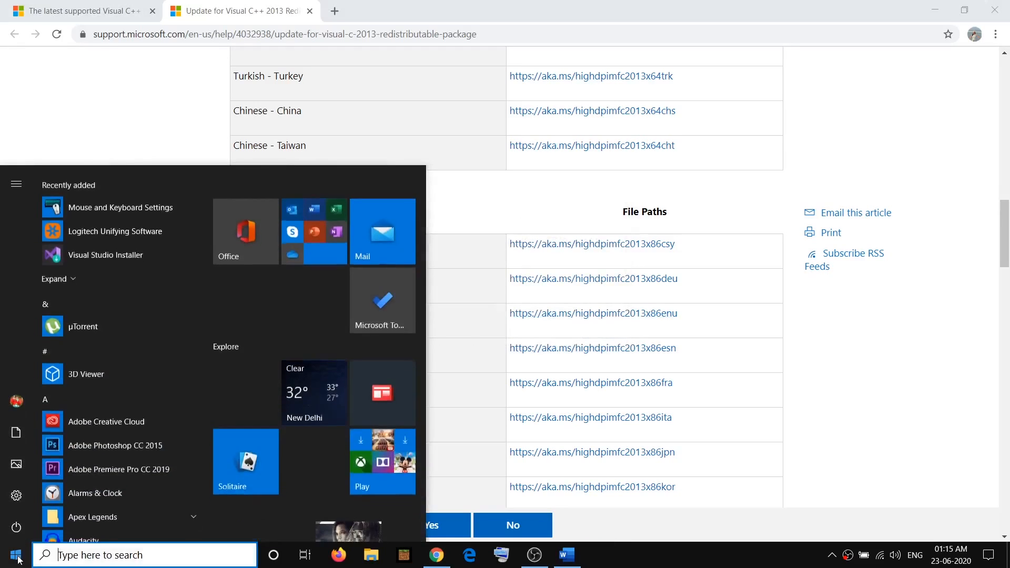
click(23, 526)
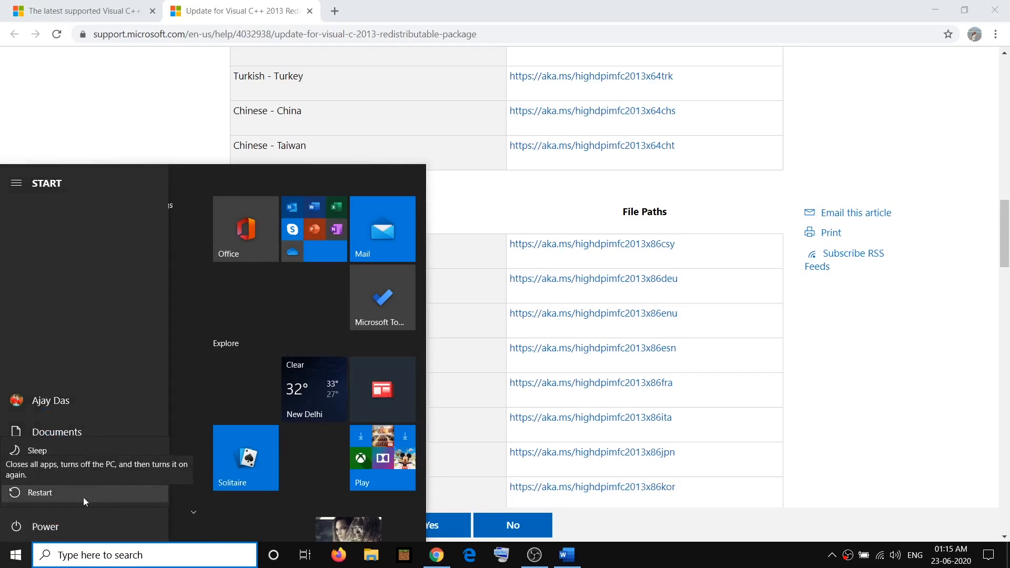
key(Escape)
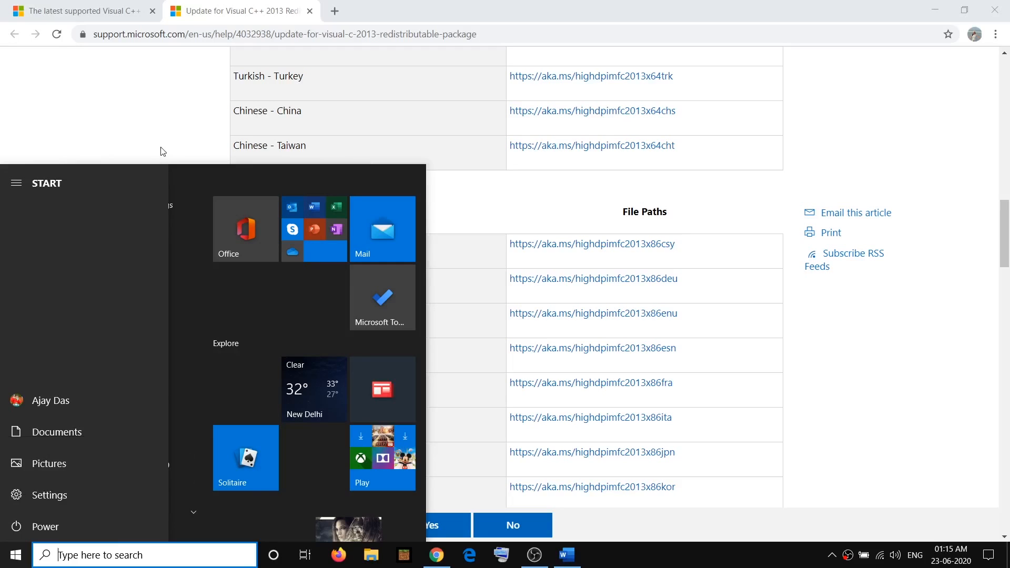
click(786, 211)
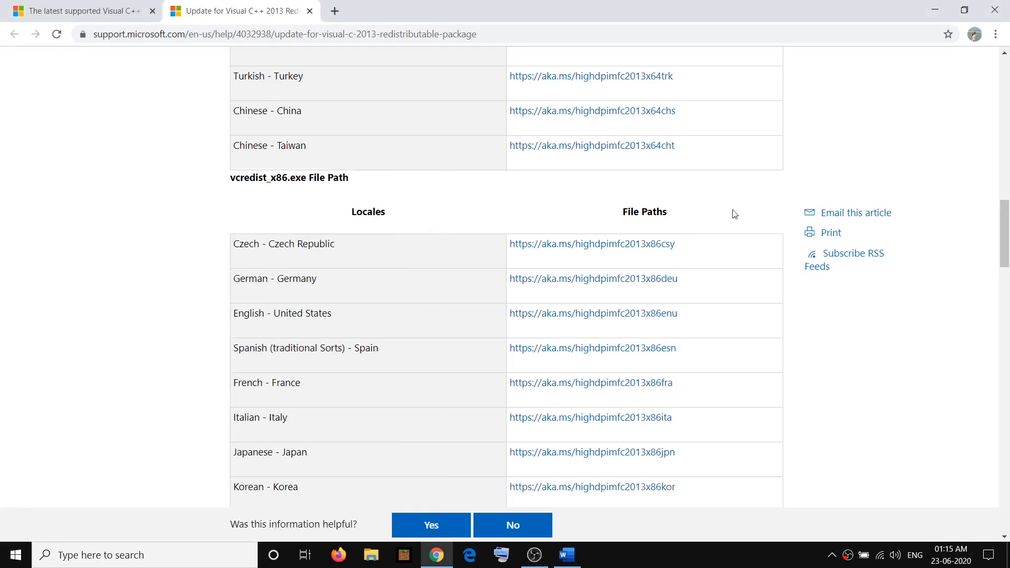
scroll(606, 384, up, 4)
scroll(605, 384, up, 5)
scroll(605, 383, up, 5)
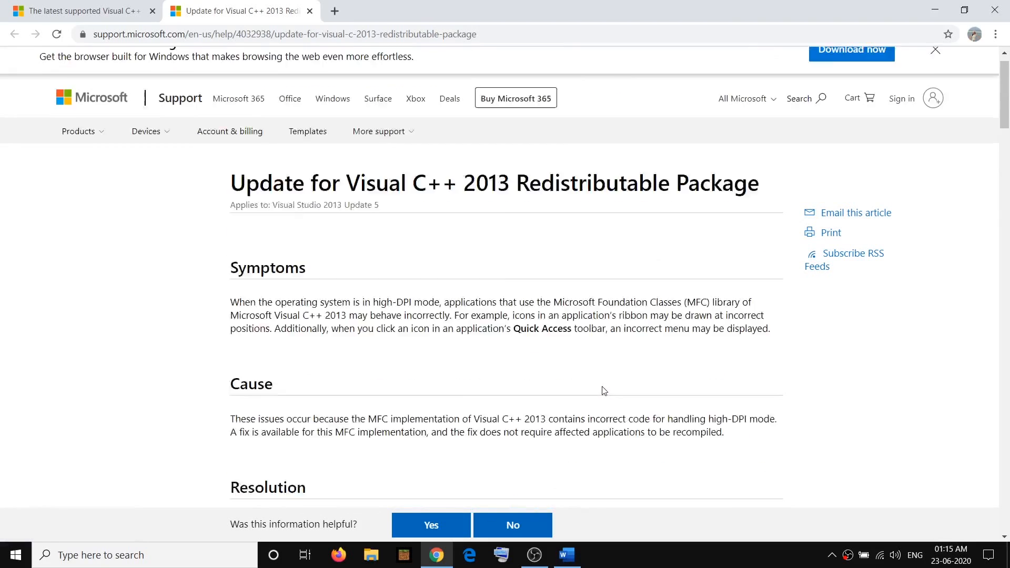
scroll(606, 383, up, 2)
click(565, 554)
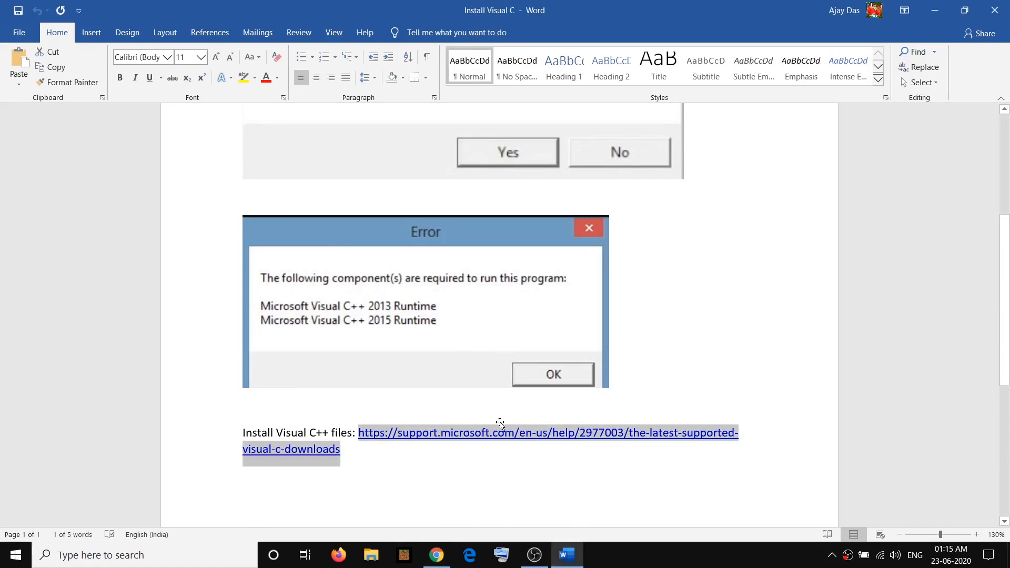
scroll(496, 421, up, 4)
scroll(542, 409, down, 3)
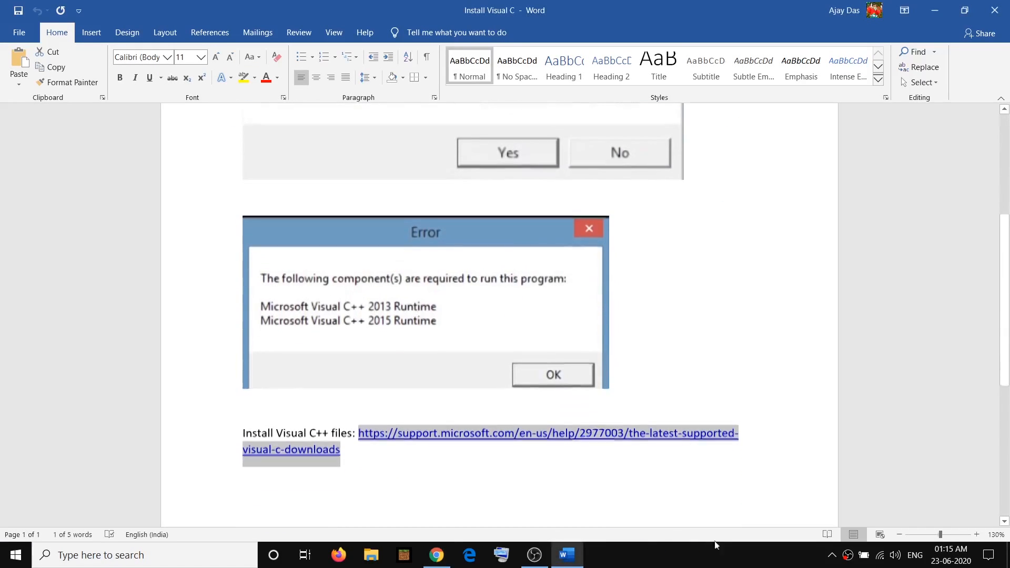